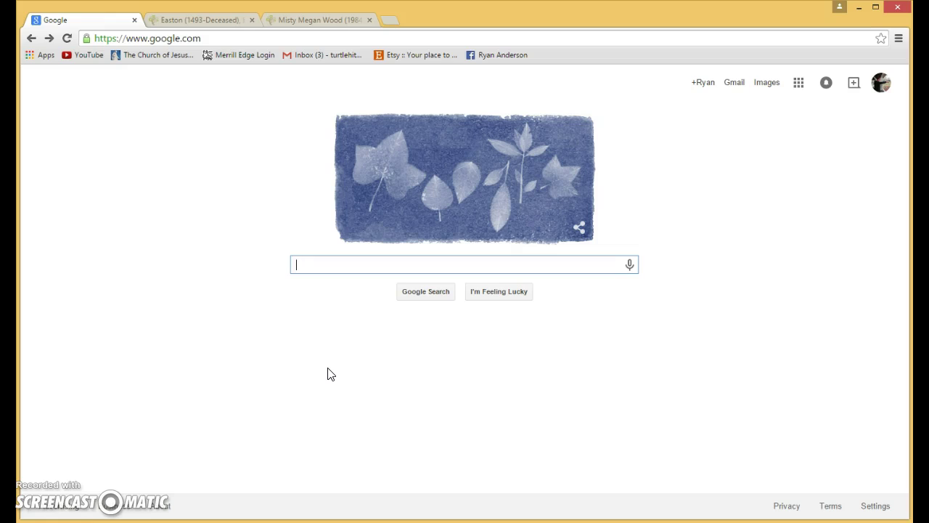
# Search Google for 'chrome web store' and open the Chrome Web Store result.
pyautogui.click(308, 275)
pyautogui.click(317, 265)
pyautogui.write('chro')
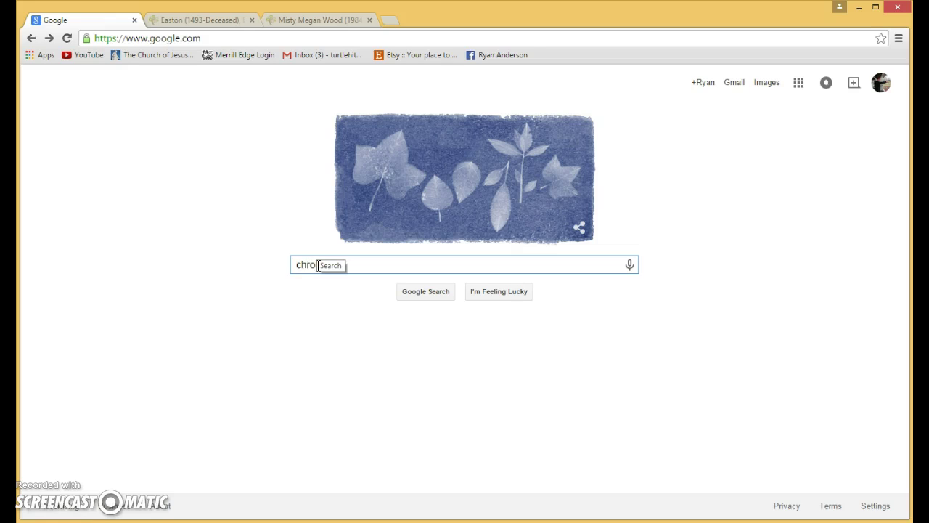
pyautogui.write('me web')
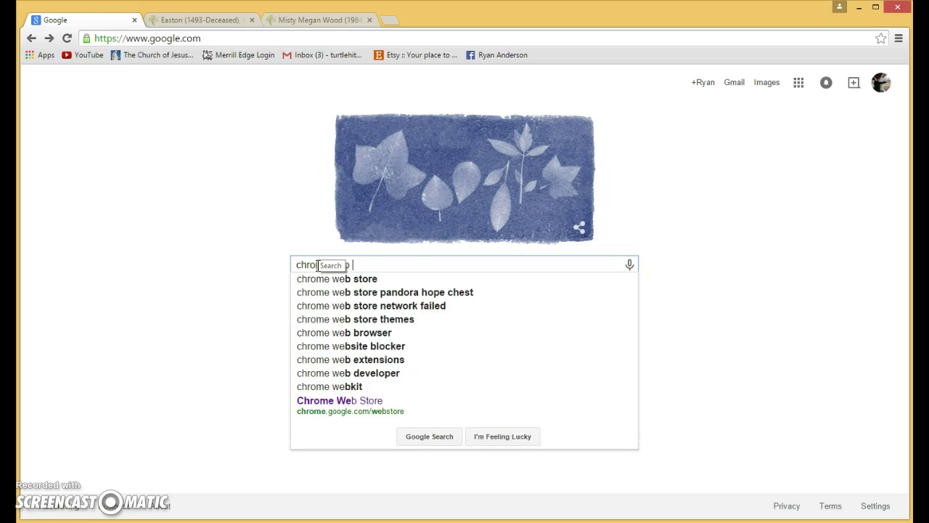
pyautogui.write(' store')
pyautogui.press('Return')
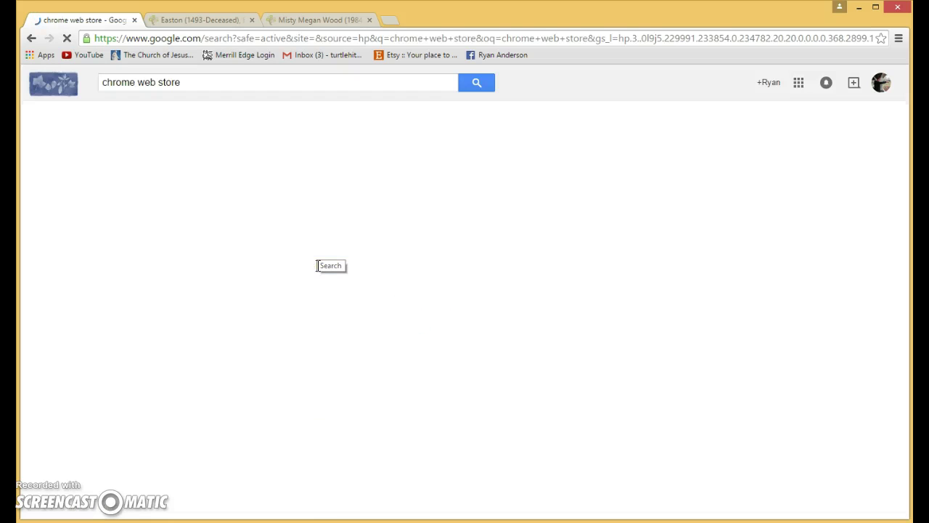
pyautogui.click(168, 176)
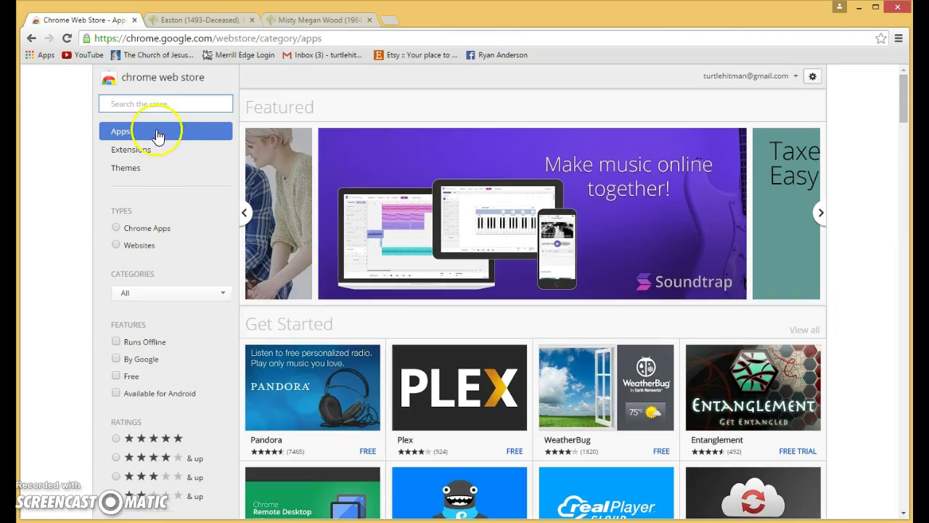
# Search the store for 'hope chest' and open the Hope Chest extension's detail page.
pyautogui.click(151, 105)
pyautogui.write('hope ')
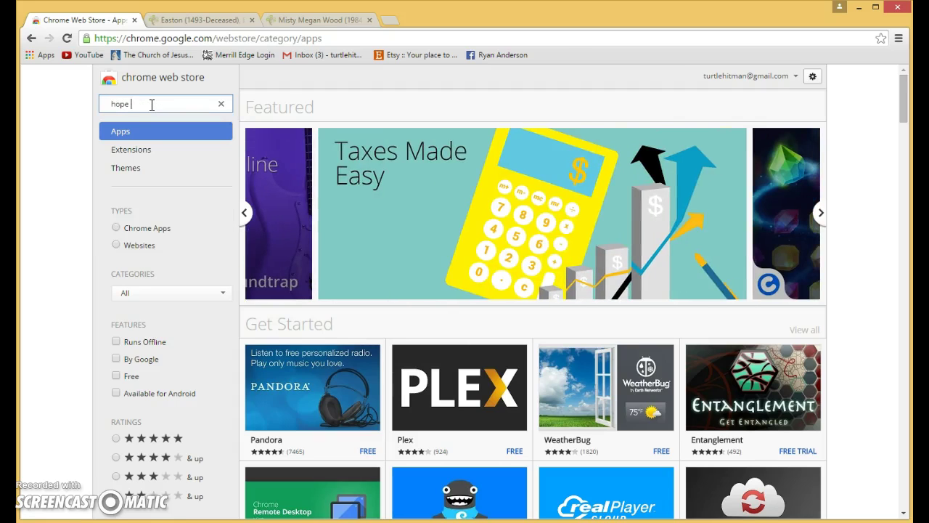
pyautogui.write('chest')
pyautogui.press('Return')
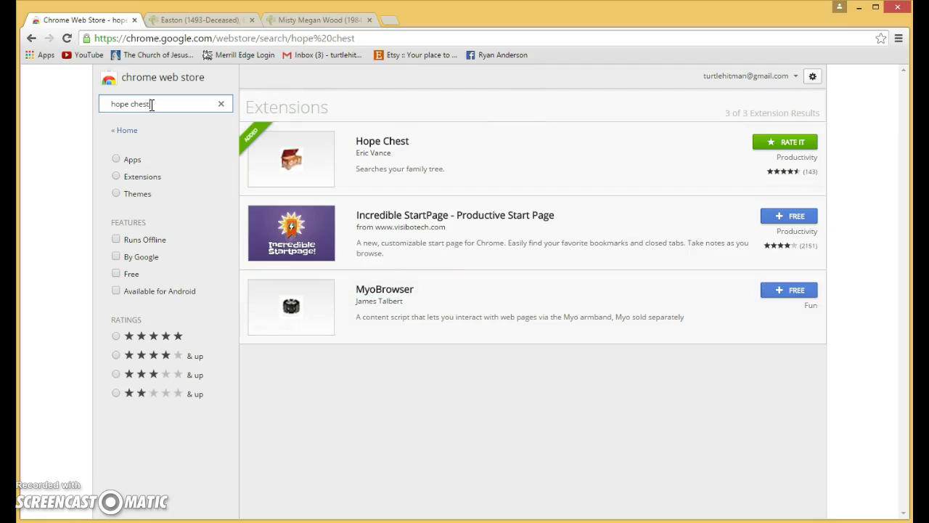
pyautogui.click(471, 166)
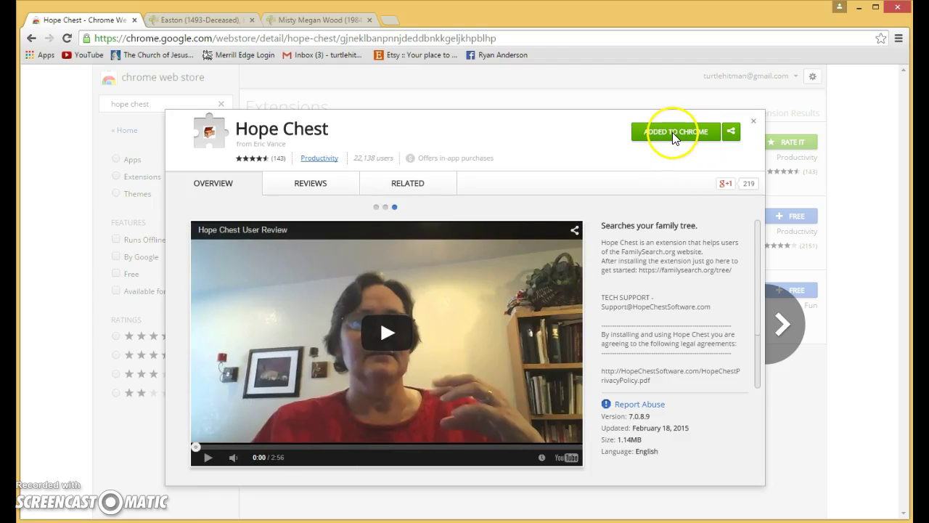
# Switch to the FamilySearch Family Tree tab and shift the pedigree chart left.
pyautogui.click(336, 21)
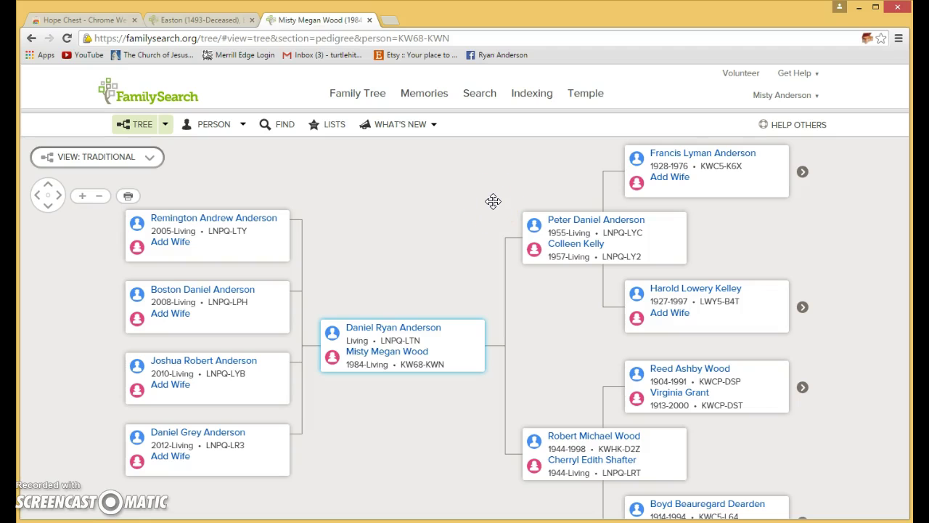
pyautogui.moveTo(494, 198); pyautogui.dragTo(398, 195)
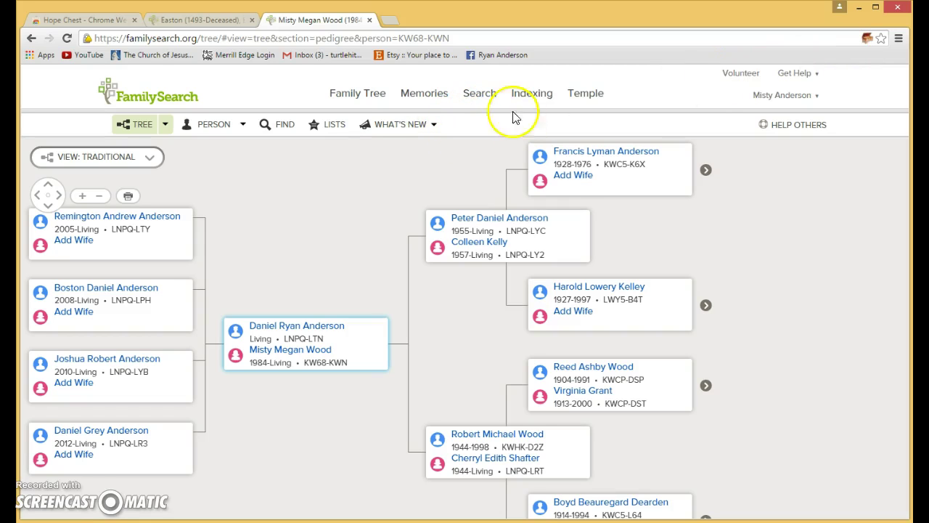
pyautogui.click(898, 40)
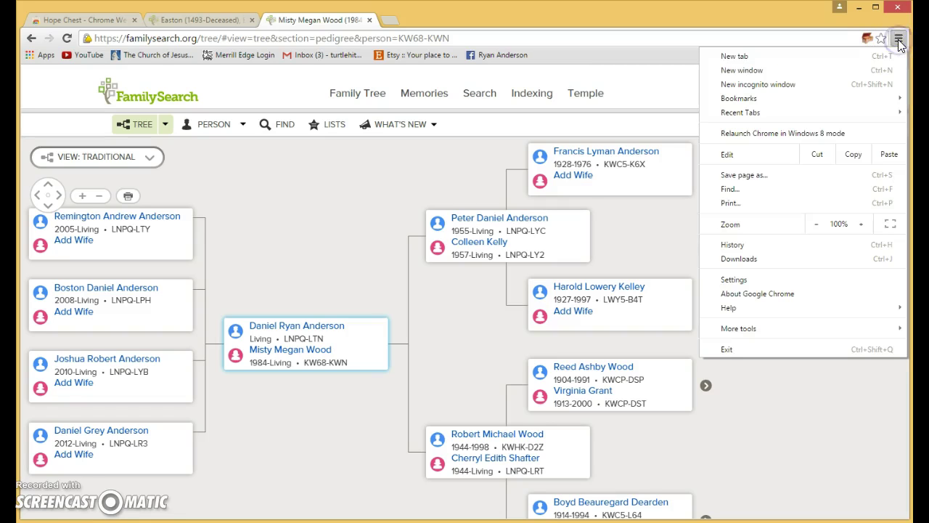
pyautogui.click(775, 331)
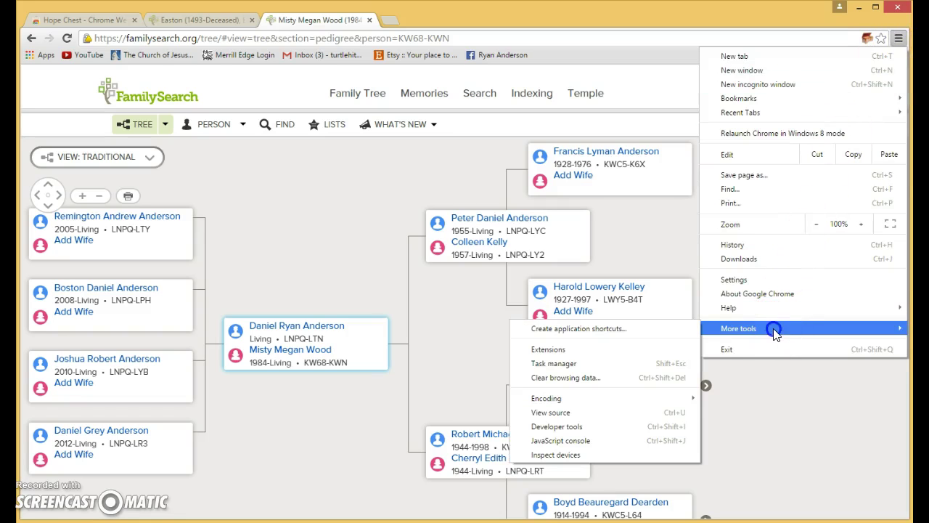
pyautogui.click(613, 352)
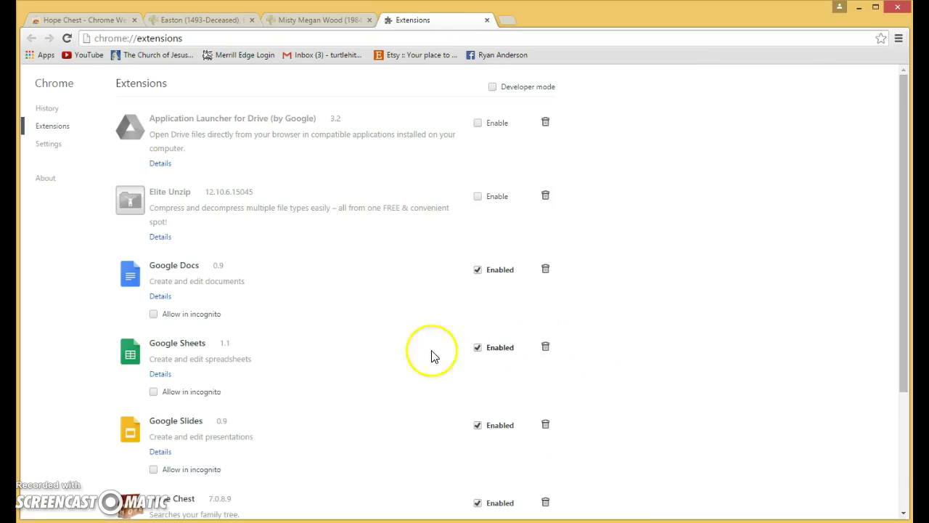
pyautogui.scroll(-3, 312, 365)
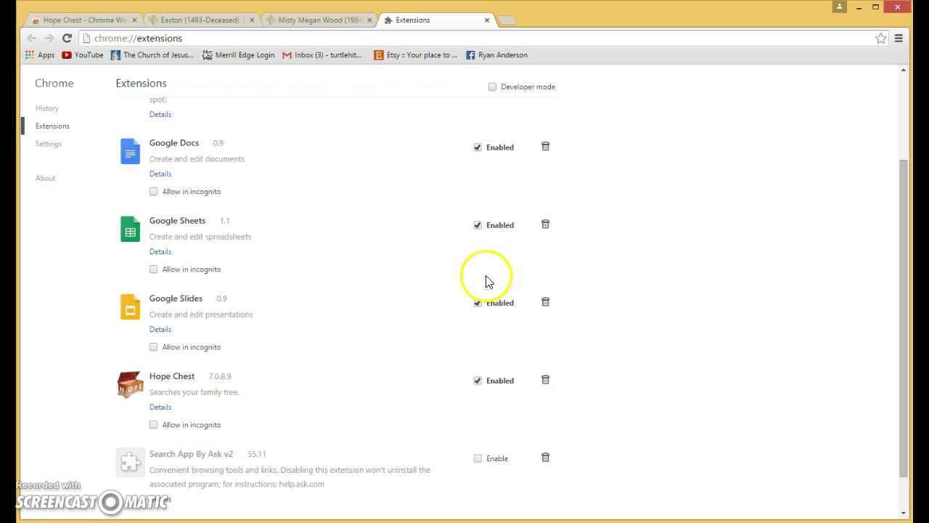
pyautogui.click(485, 24)
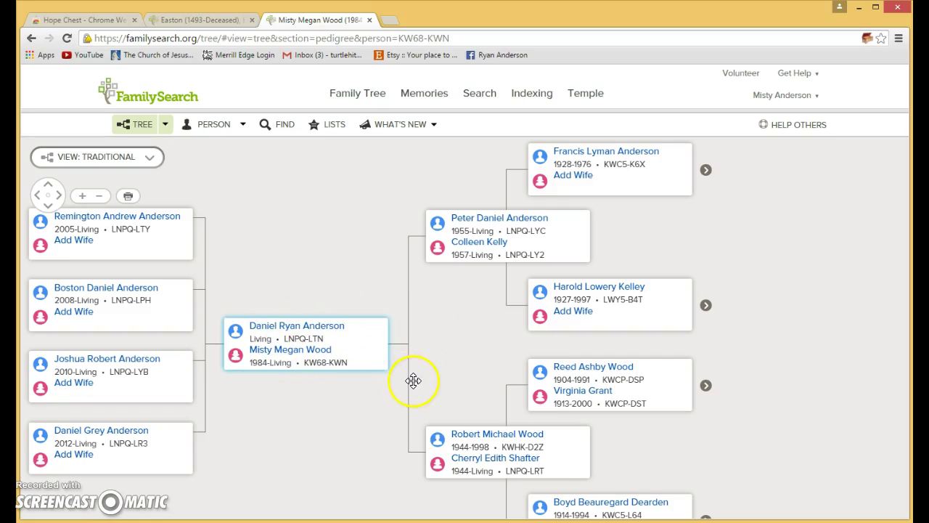
# Expand ancestors of the 1904–1991, 1828–1902 and 1757–1823 couples along the maternal line.
pyautogui.moveTo(490, 377); pyautogui.dragTo(292, 235)
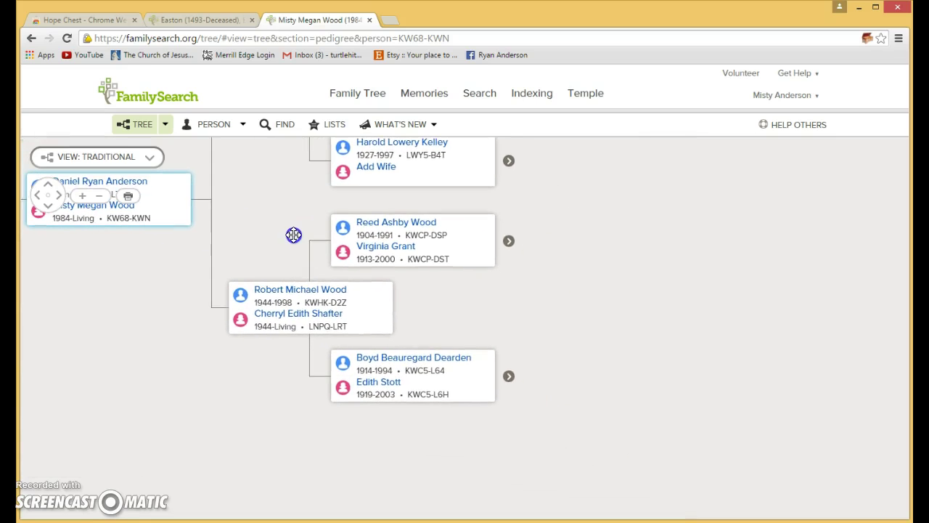
pyautogui.moveTo(572, 304); pyautogui.dragTo(412, 332)
pyautogui.click(349, 267)
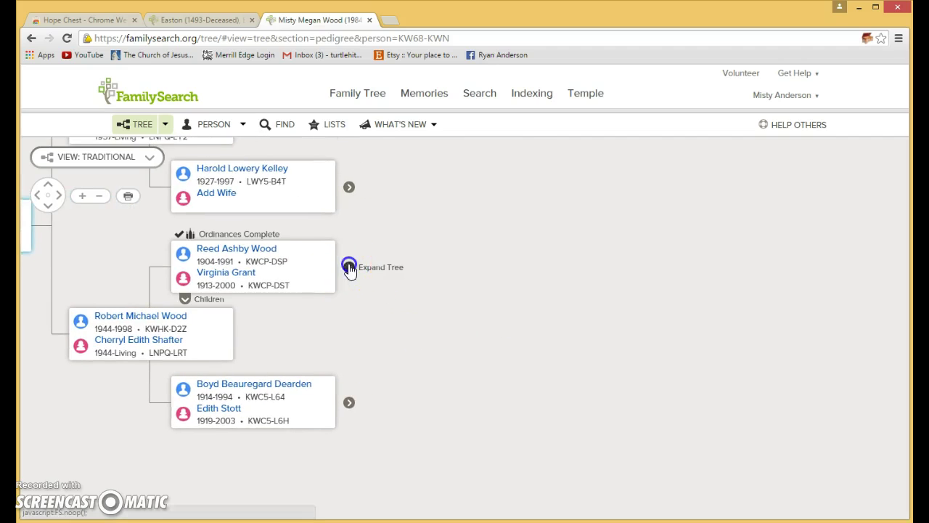
pyautogui.moveTo(440, 331); pyautogui.dragTo(288, 234)
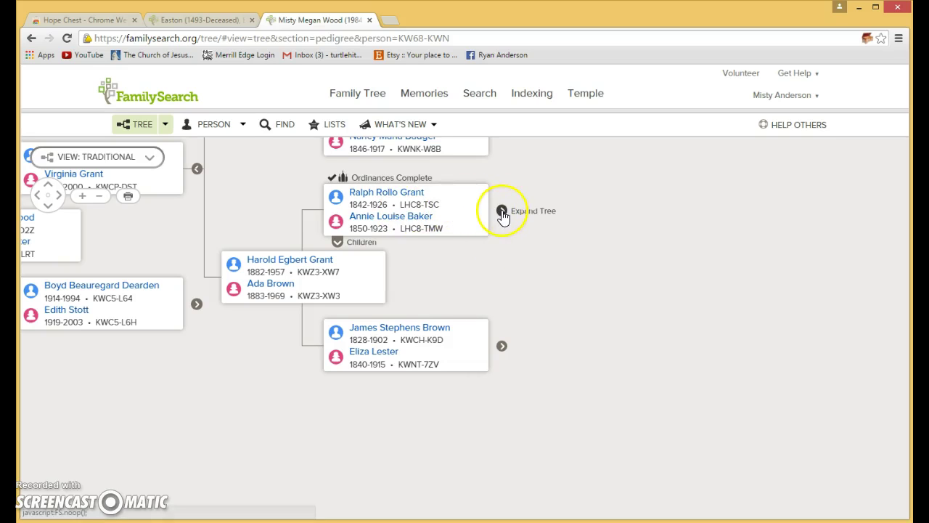
pyautogui.click(500, 346)
pyautogui.moveTo(560, 315); pyautogui.dragTo(347, 405)
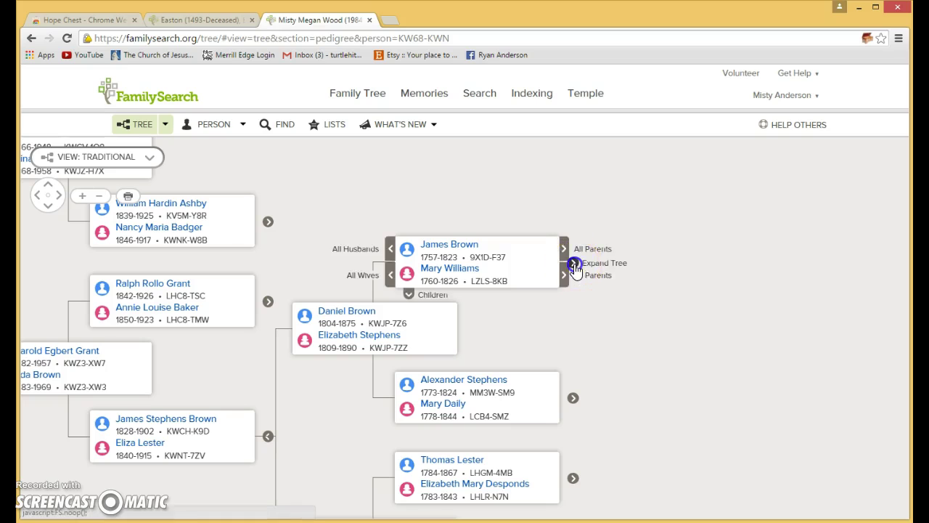
pyautogui.click(575, 265)
# Expand the 1689–1727 couple and the man born 1650, then recentre the tree on him.
pyautogui.moveTo(614, 255); pyautogui.dragTo(292, 423)
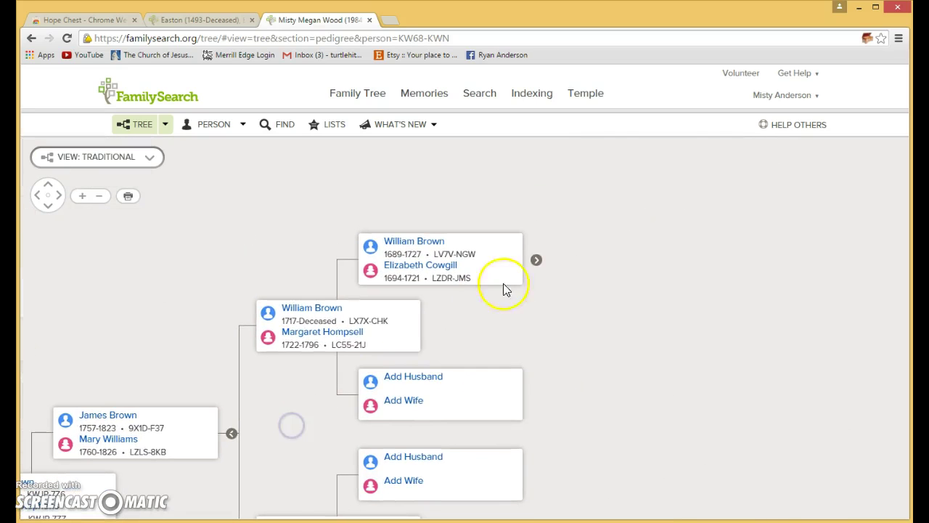
pyautogui.click(539, 262)
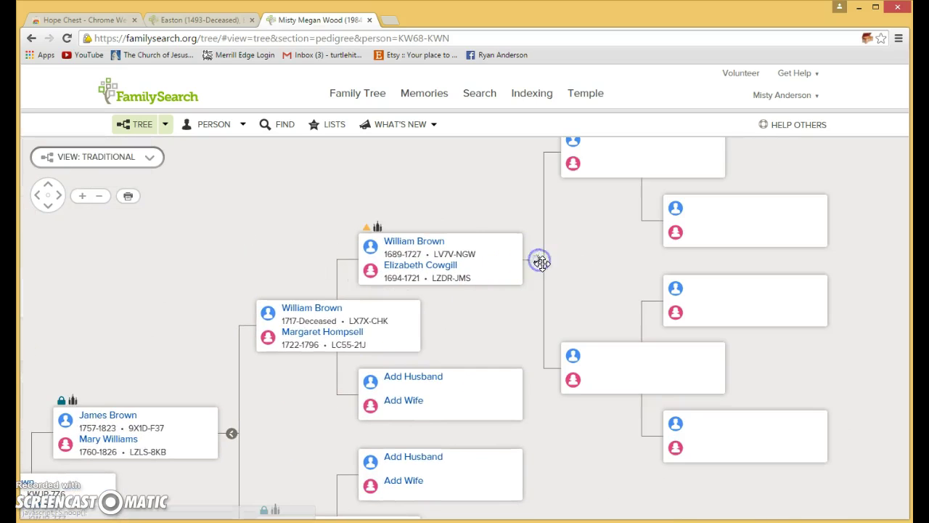
pyautogui.moveTo(597, 238); pyautogui.dragTo(300, 422)
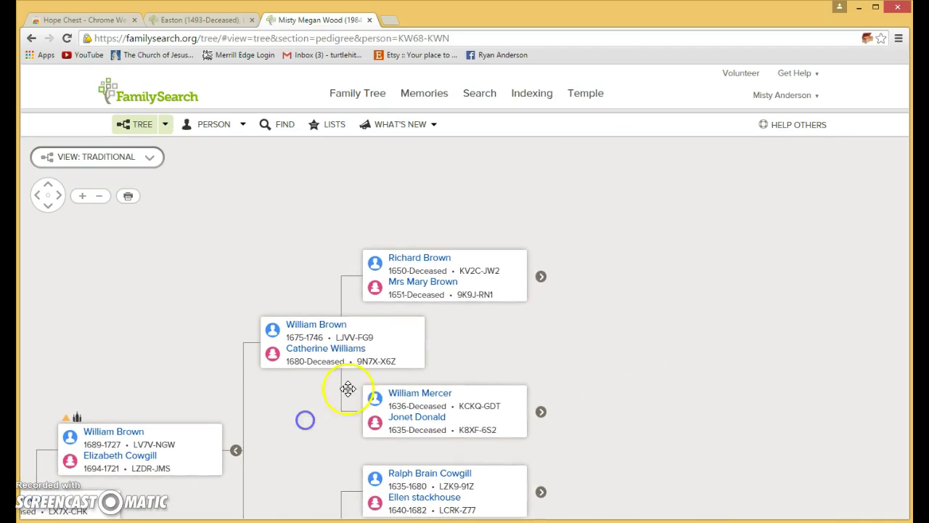
pyautogui.click(544, 273)
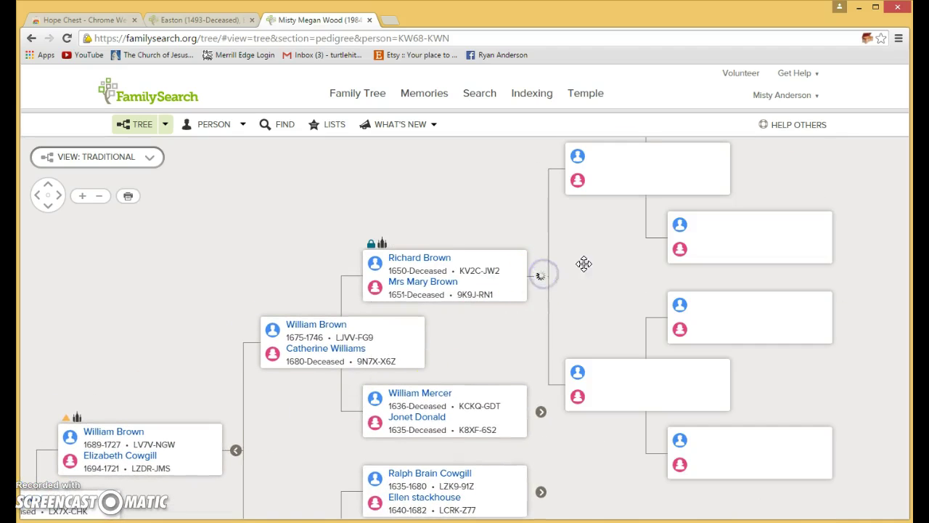
pyautogui.moveTo(605, 254); pyautogui.dragTo(623, 291)
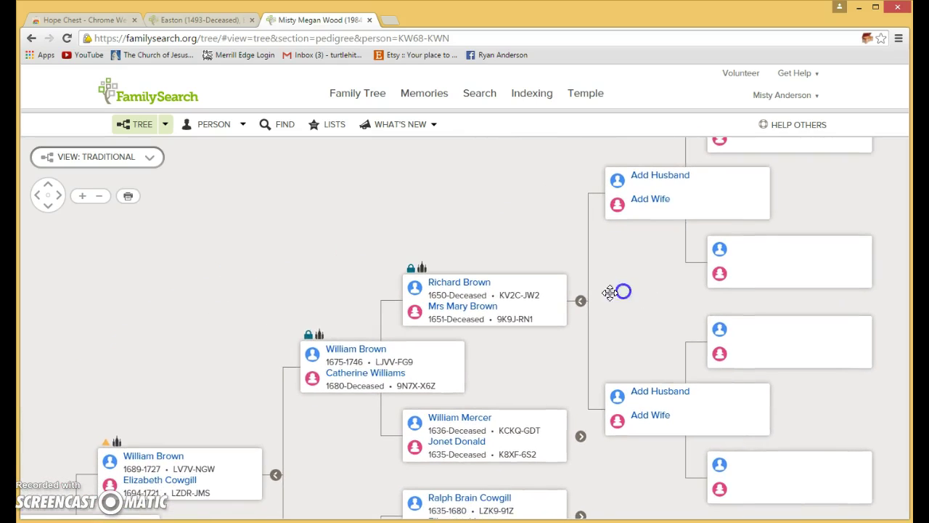
pyautogui.click(470, 286)
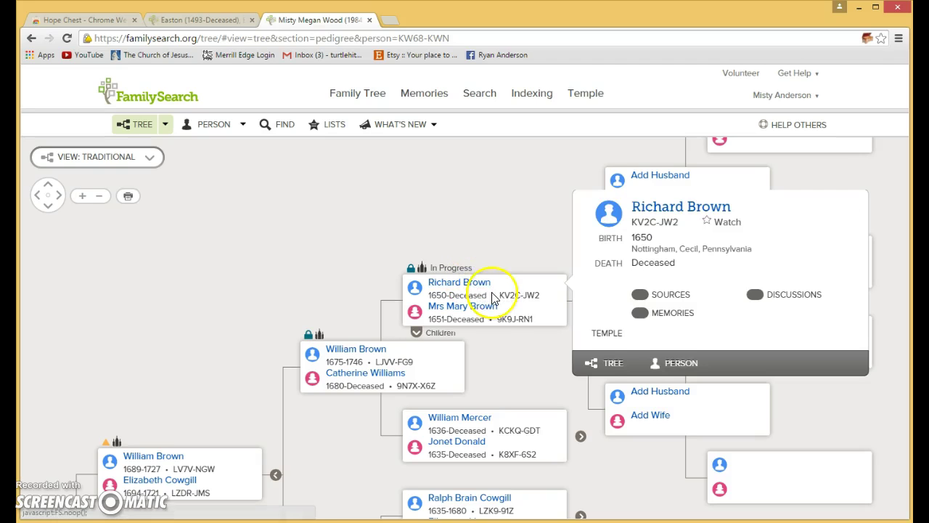
pyautogui.click(608, 363)
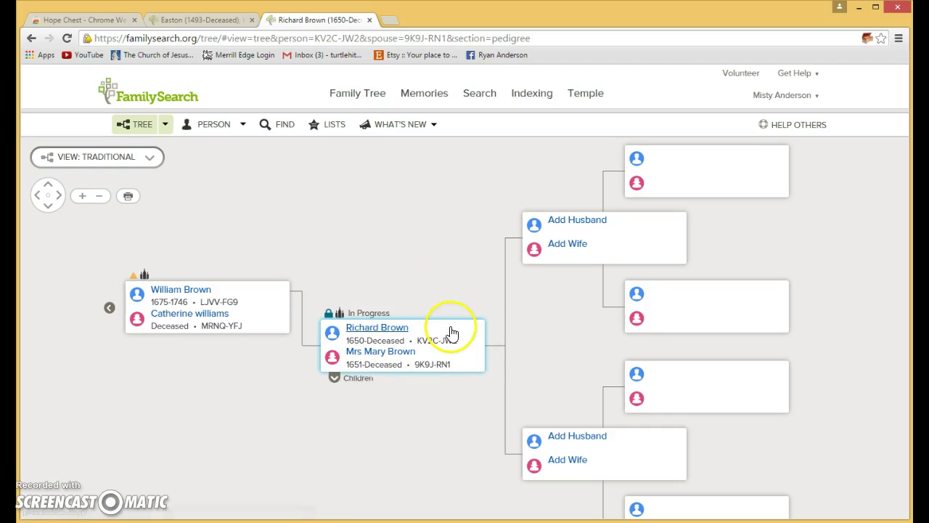
# Open the Hope Chest extension menu from the Chrome toolbar.
pyautogui.click(868, 40)
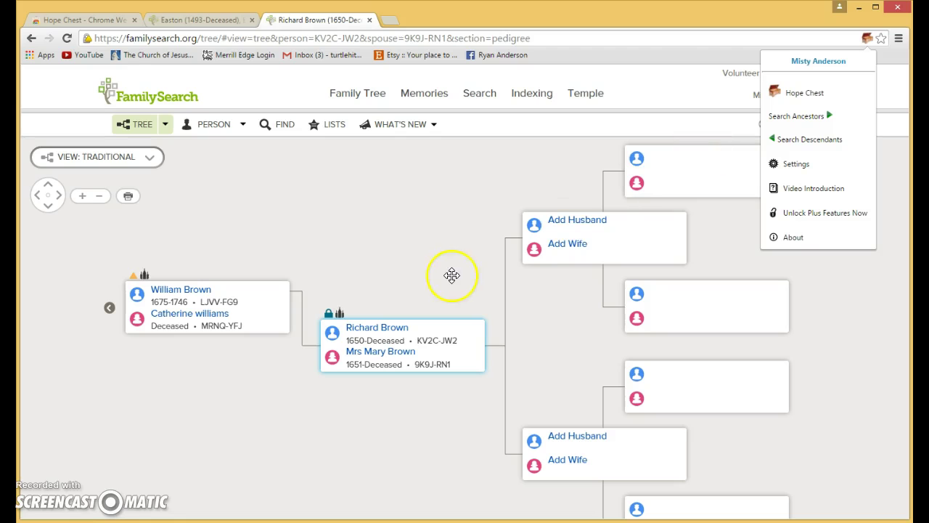
# Switch to the other tree tab and step through descendant cards with arrow keys as Hope Chest checks them.
pyautogui.click(207, 20)
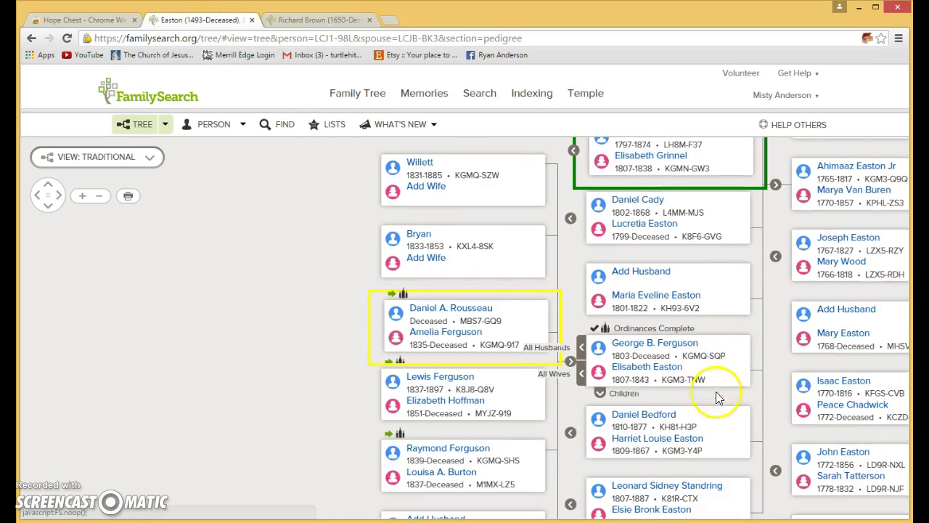
pyautogui.press('Down')
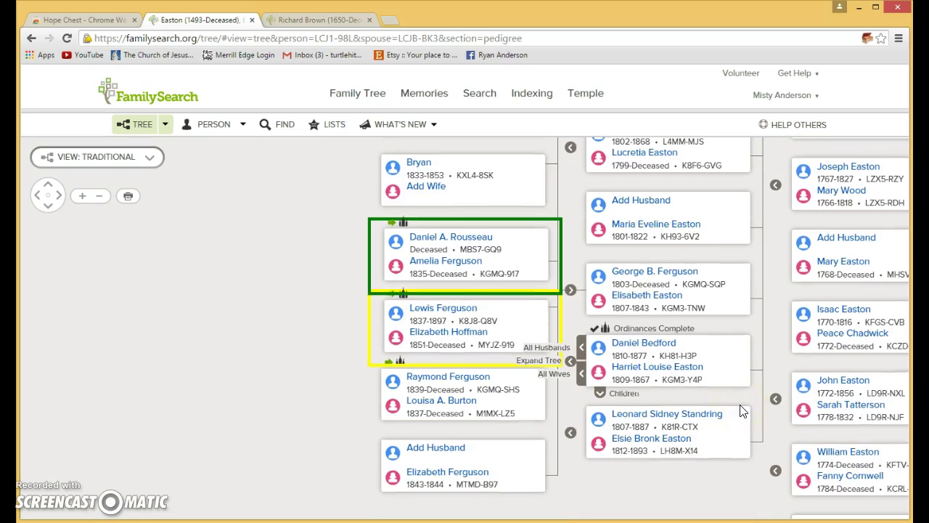
pyautogui.press('Down')
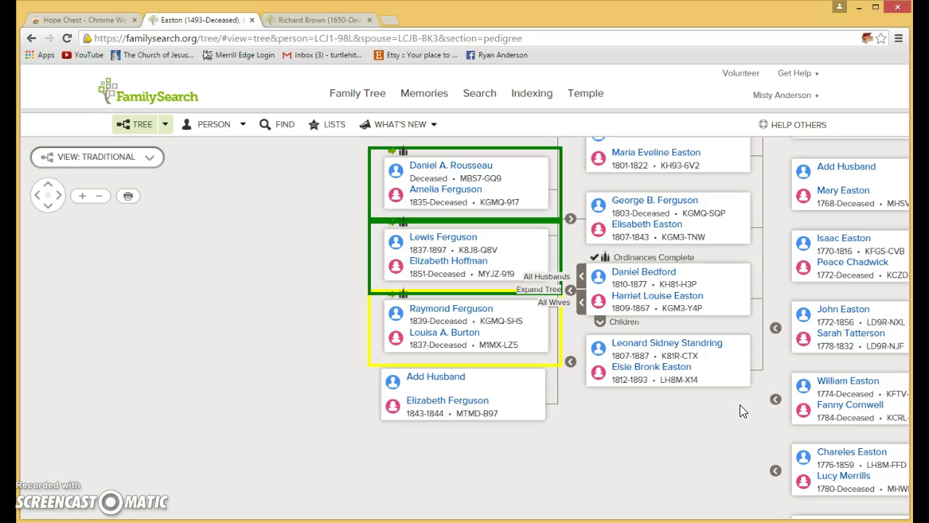
pyautogui.press('Down')
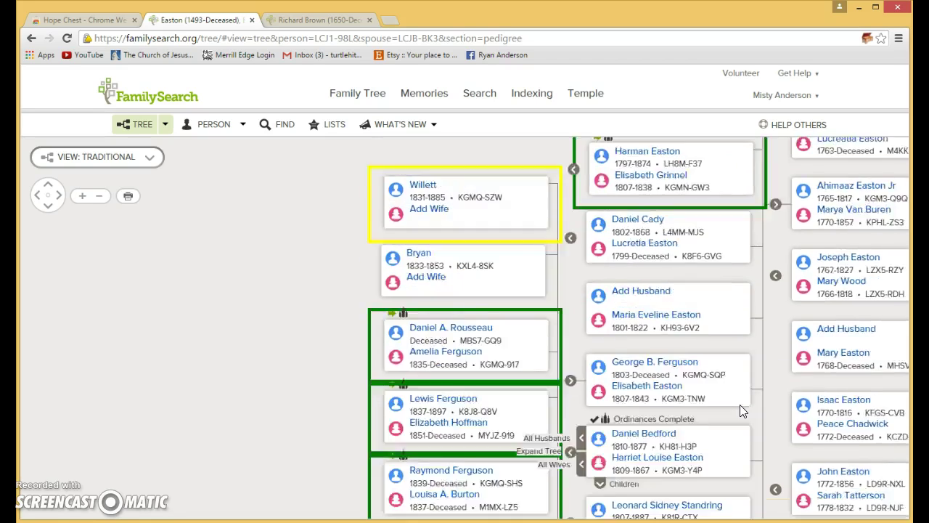
pyautogui.press('Right')
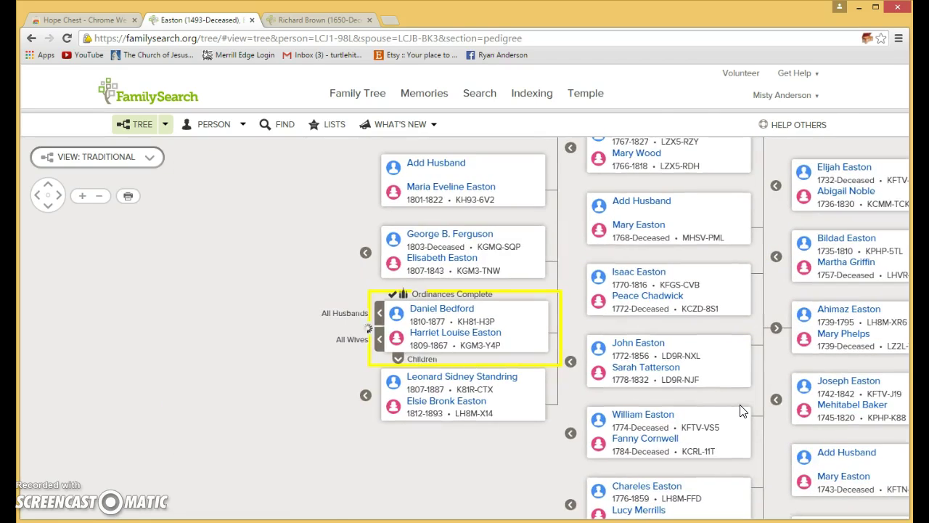
pyautogui.press('Left')
pyautogui.press('Down')
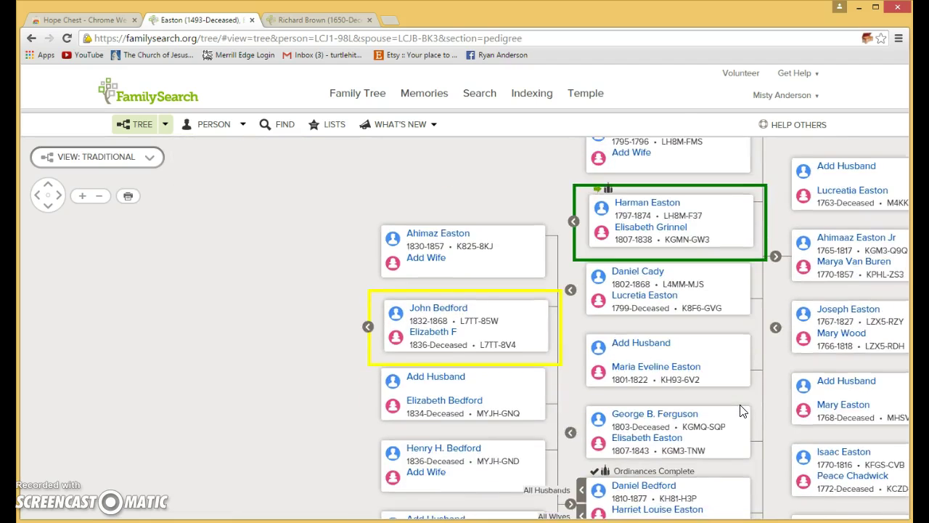
pyautogui.press('Down')
pyautogui.press('Down')
pyautogui.press('Down')
pyautogui.press('Down')
pyautogui.press('Down')
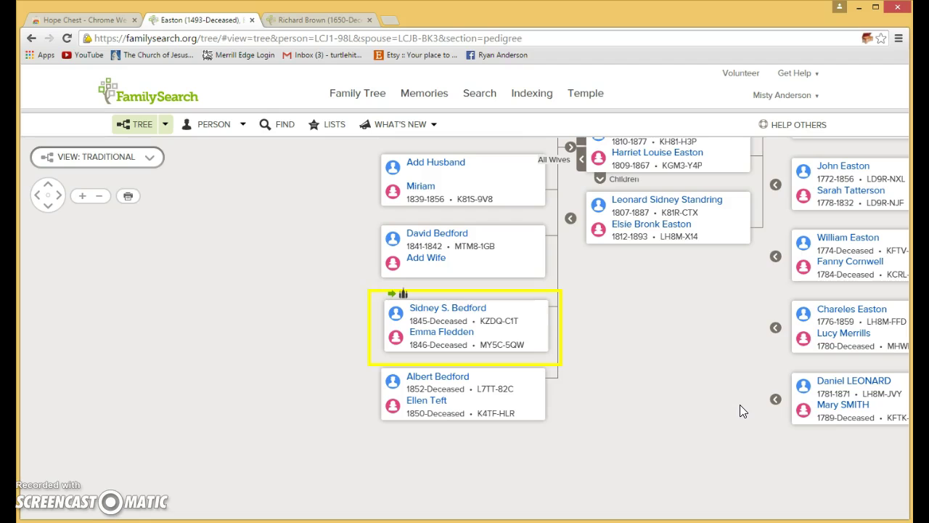
pyautogui.press('Down')
pyautogui.press('Right')
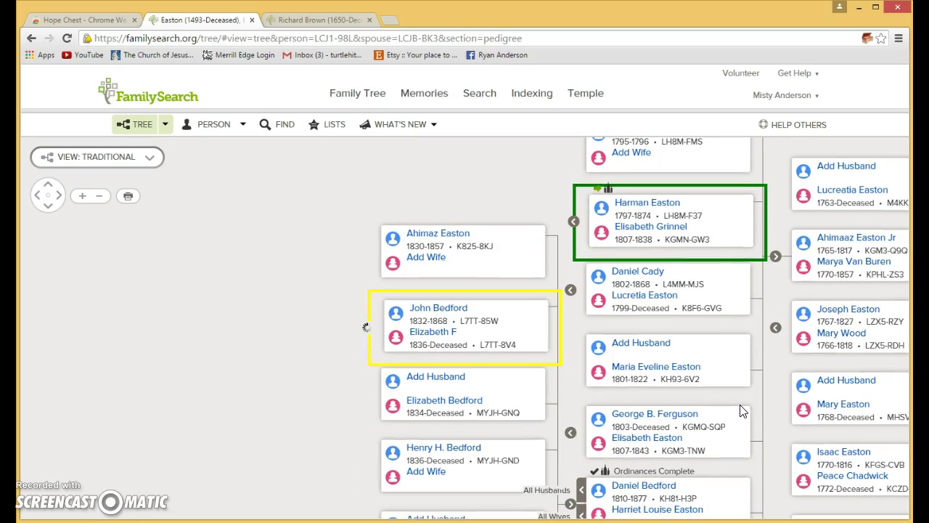
pyautogui.press('Left')
pyautogui.press('Up')
pyautogui.press('Up')
pyautogui.press('Up')
pyautogui.press('Up')
pyautogui.press('Down')
pyautogui.press('Down')
pyautogui.press('Down')
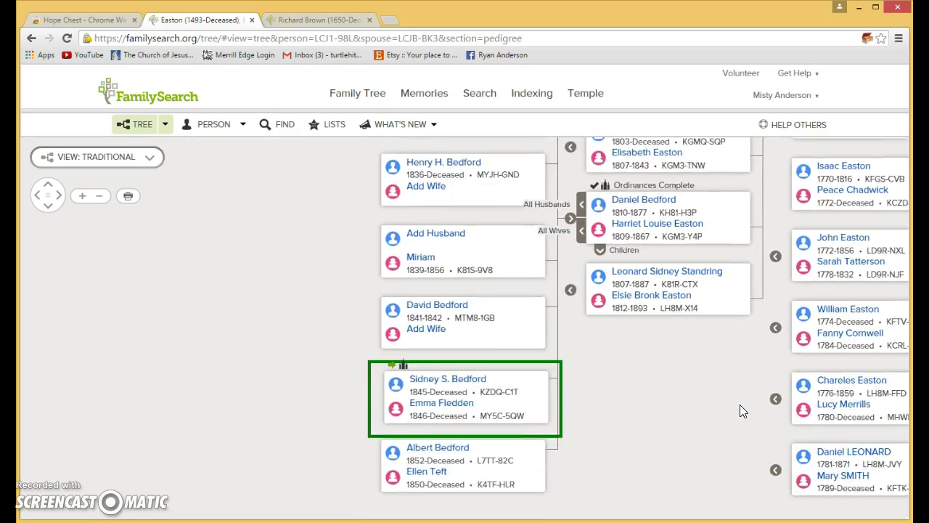
pyautogui.press('Right')
pyautogui.press('Left')
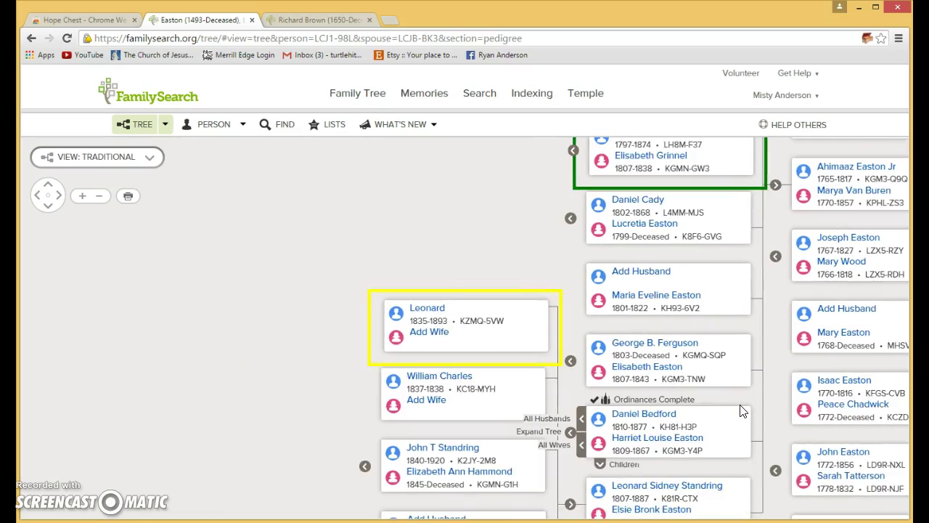
pyautogui.press('Down')
pyautogui.press('Down')
pyautogui.press('Down')
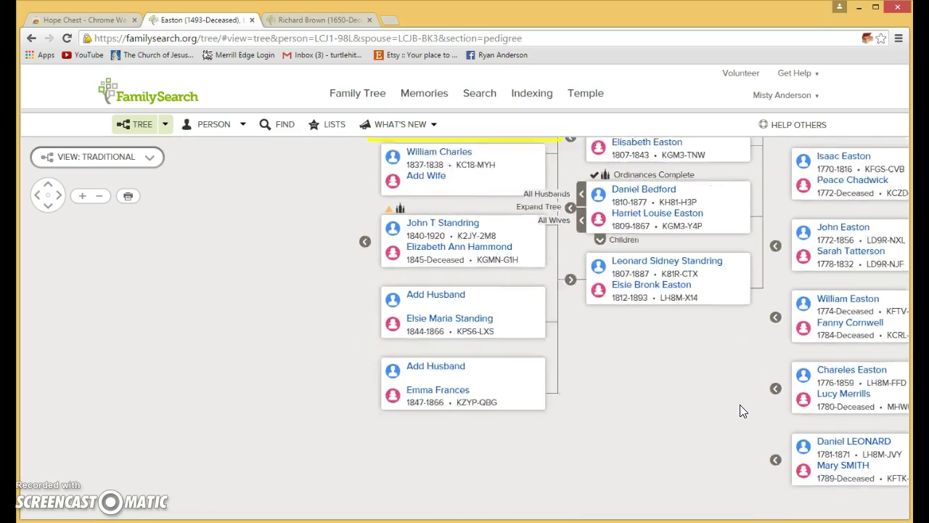
pyautogui.press('Up')
pyautogui.press('Left')
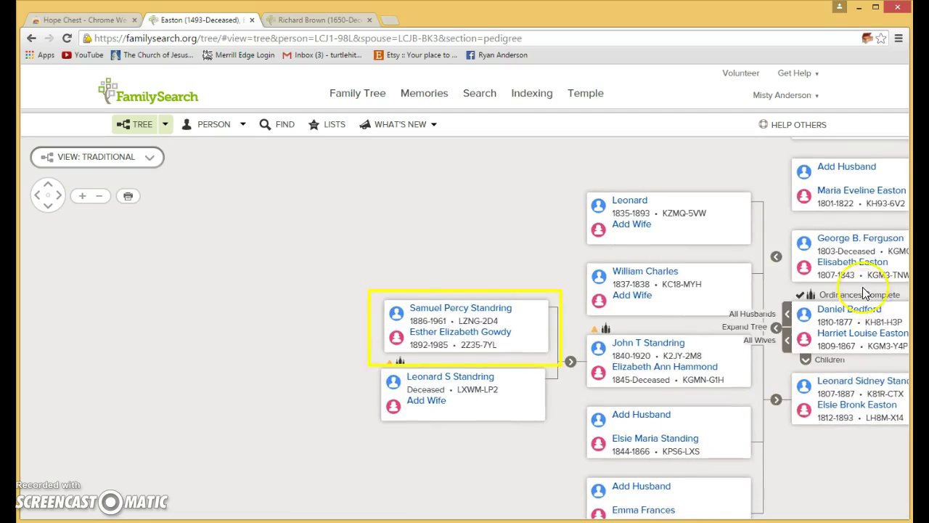
pyautogui.press('Down')
pyautogui.press('Right')
pyautogui.press('Down')
pyautogui.press('Down')
# Open the Hope Chest inbox from the other tree tab and browse the 309-person list.
pyautogui.click(868, 40)
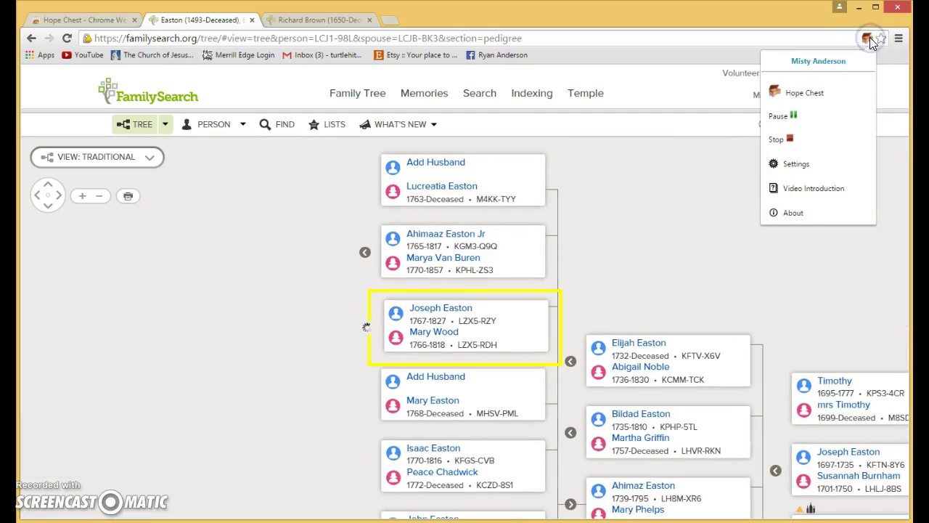
pyautogui.click(315, 22)
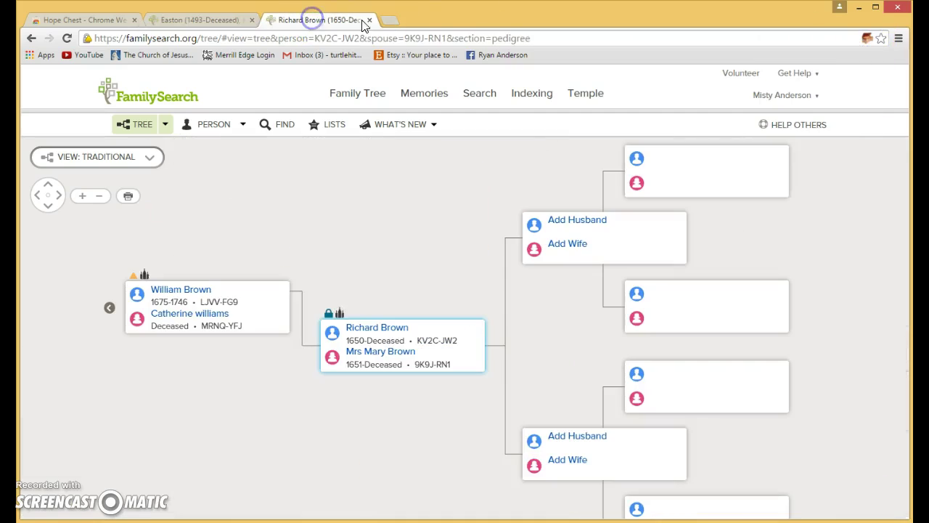
pyautogui.click(868, 39)
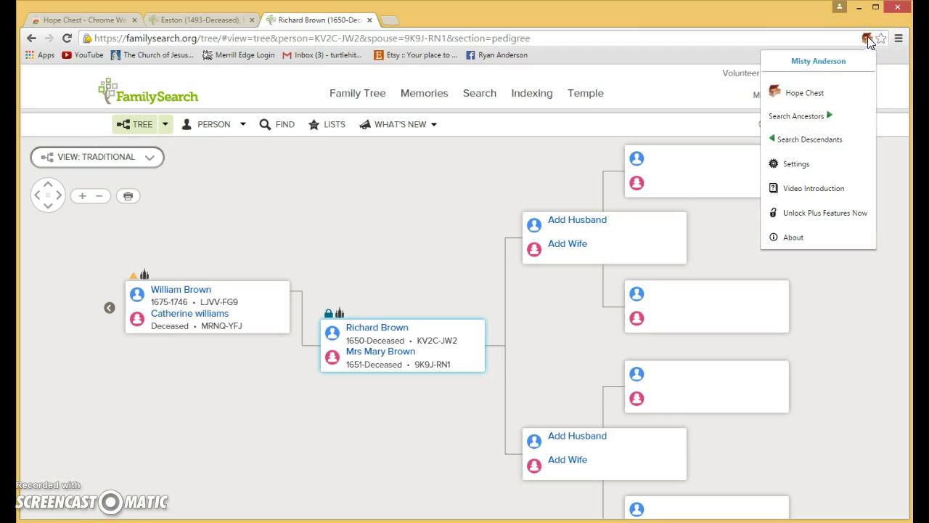
pyautogui.click(806, 93)
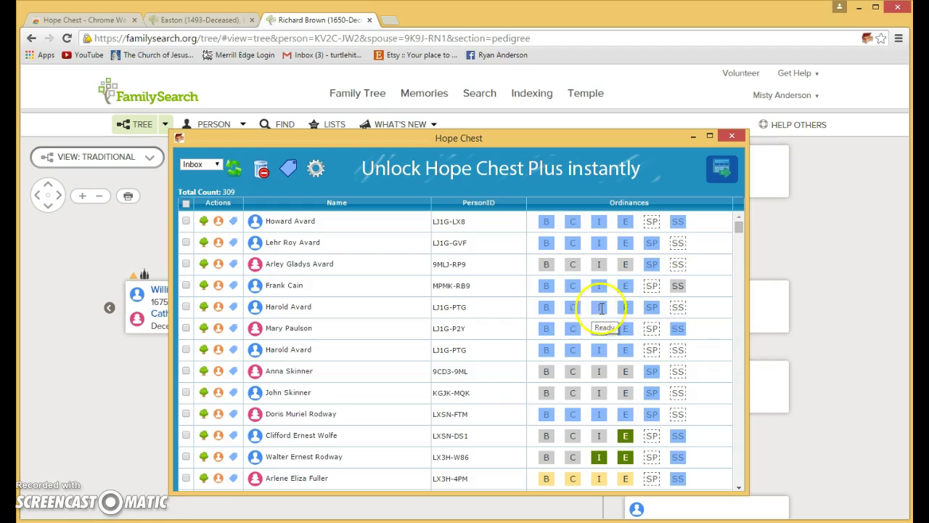
pyautogui.scroll(-1, 573, 328)
pyautogui.scroll(-7, 572, 328)
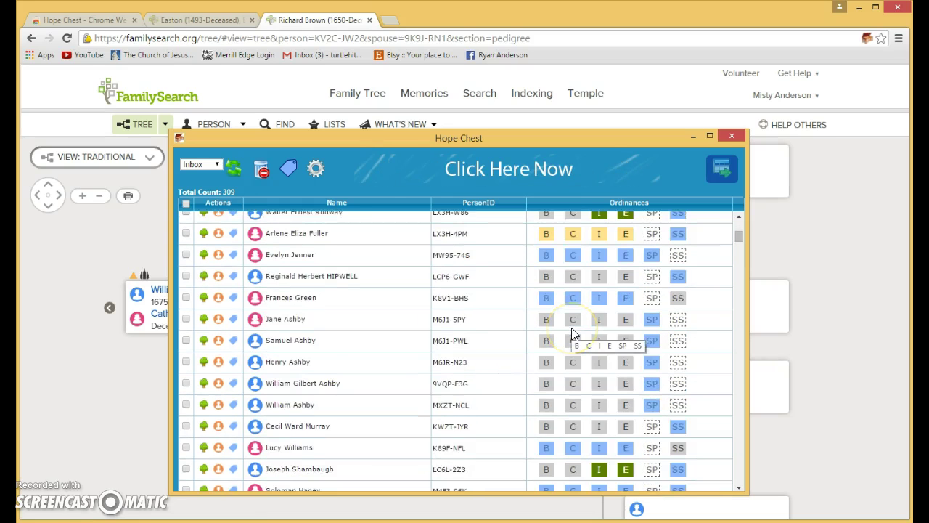
pyautogui.scroll(8, 573, 328)
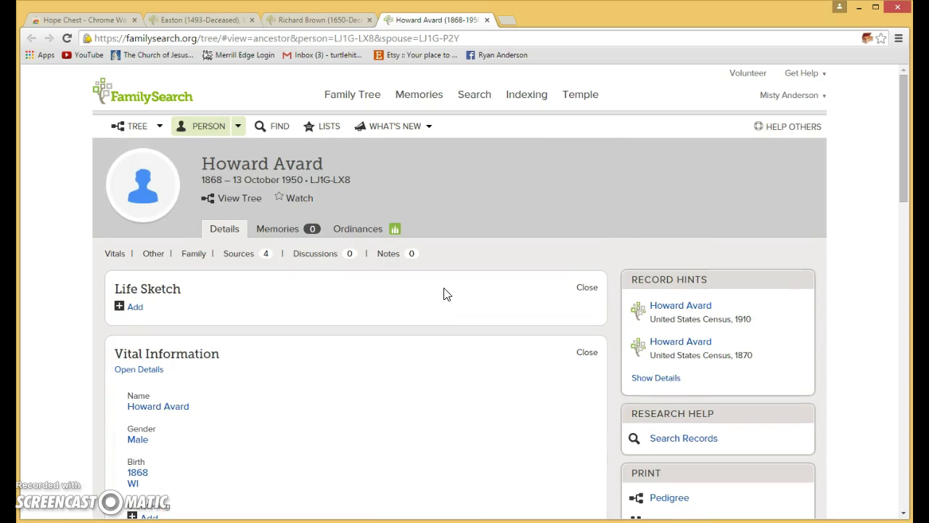
pyautogui.scroll(-6, 450, 297)
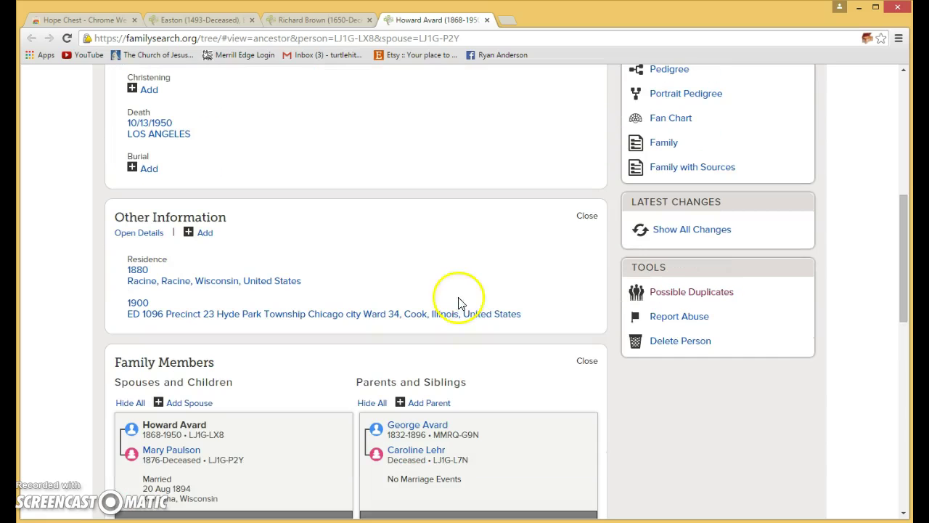
pyautogui.click(668, 293)
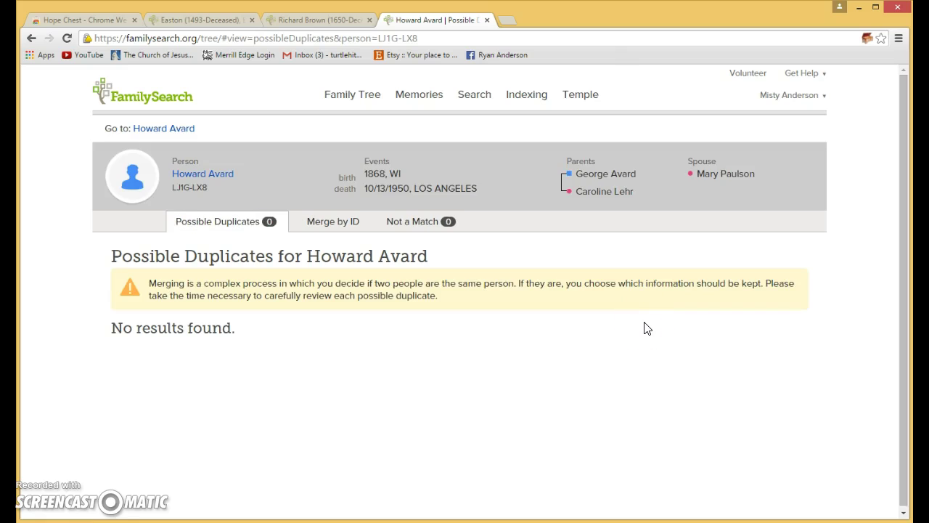
pyautogui.scroll(-1, 587, 336)
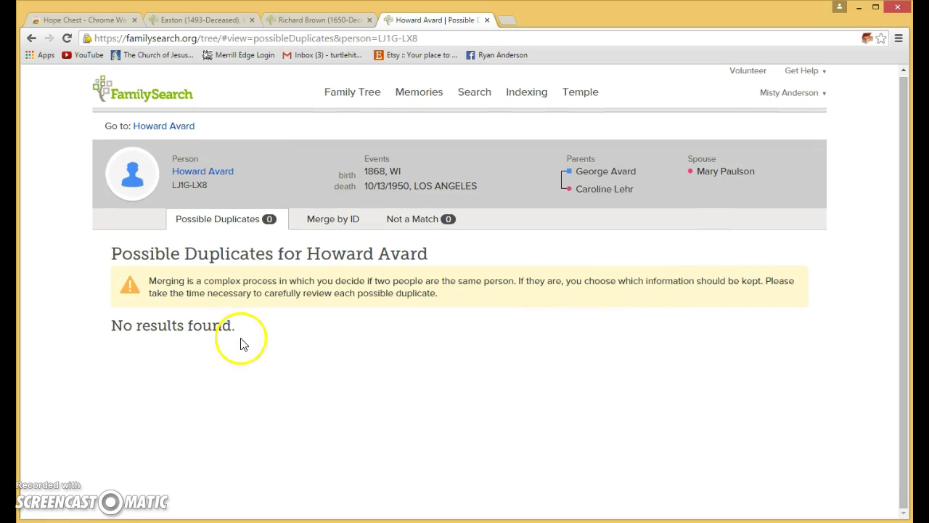
pyautogui.scroll(1, 365, 301)
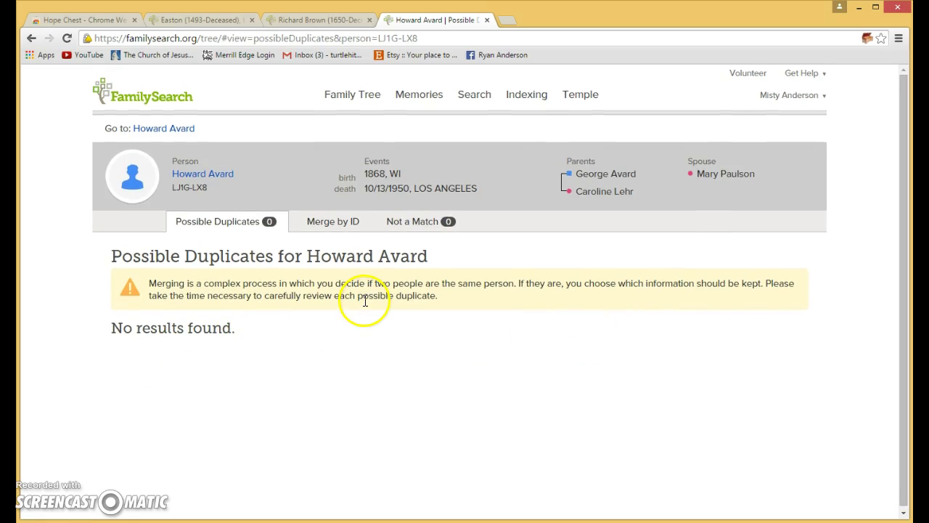
pyautogui.click(32, 38)
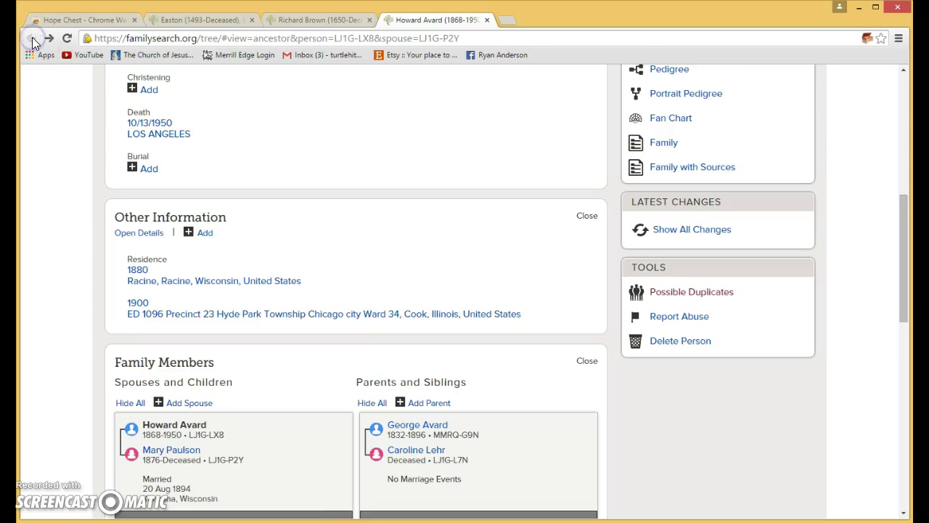
pyautogui.click(468, 166)
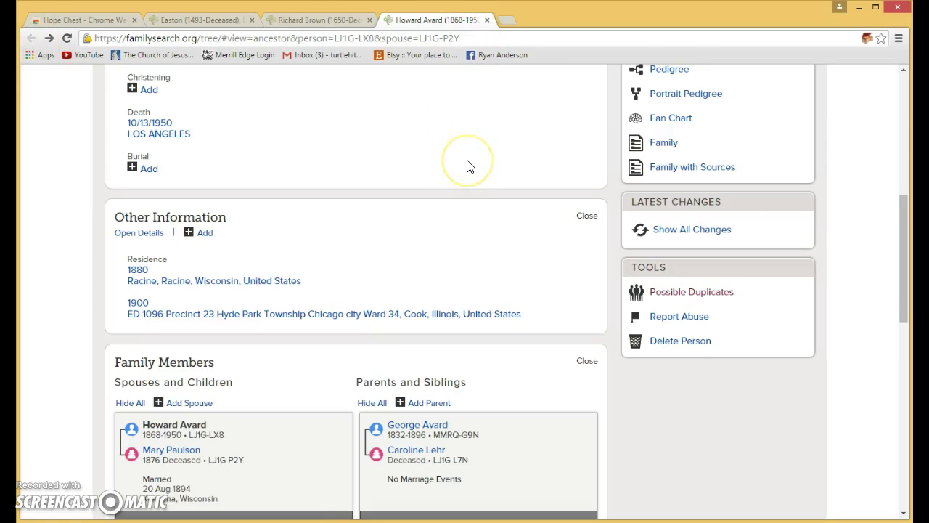
pyautogui.scroll(2, 592, 253)
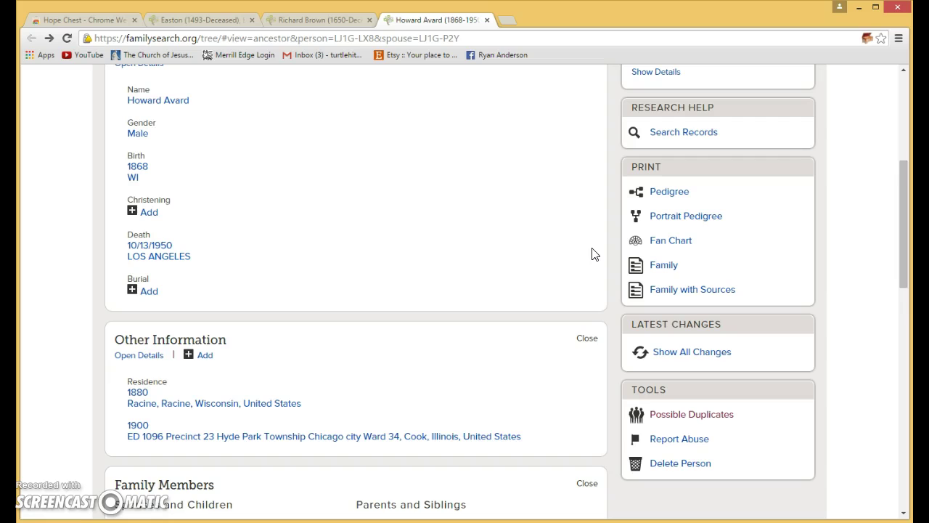
pyautogui.click(566, 277)
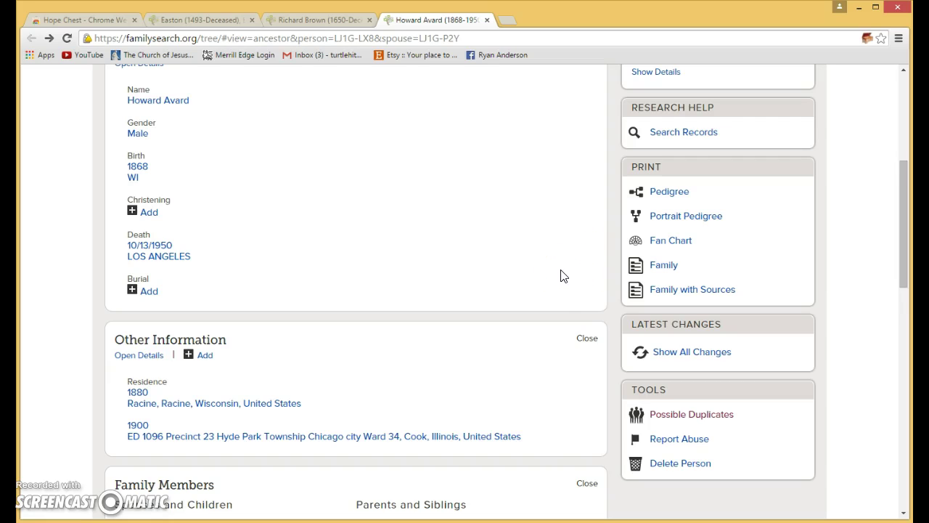